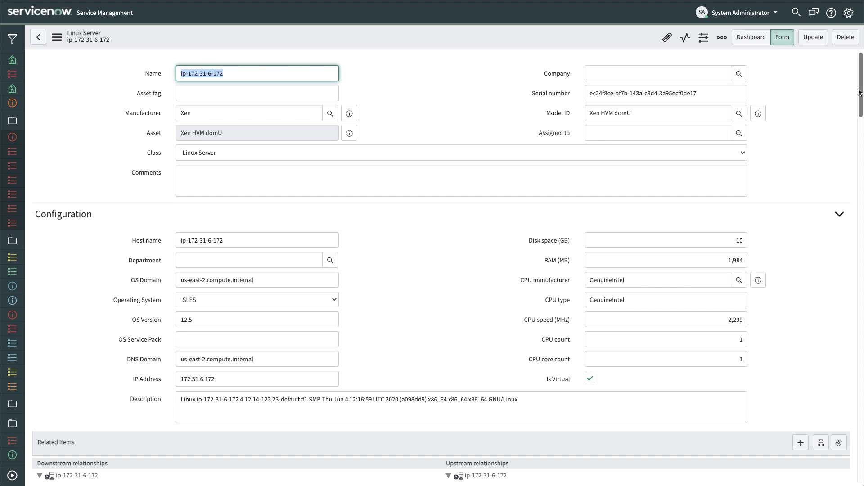
Step: Review the Linux Server record's configuration details, related items and software installations
drag(861, 92, 861, 115)
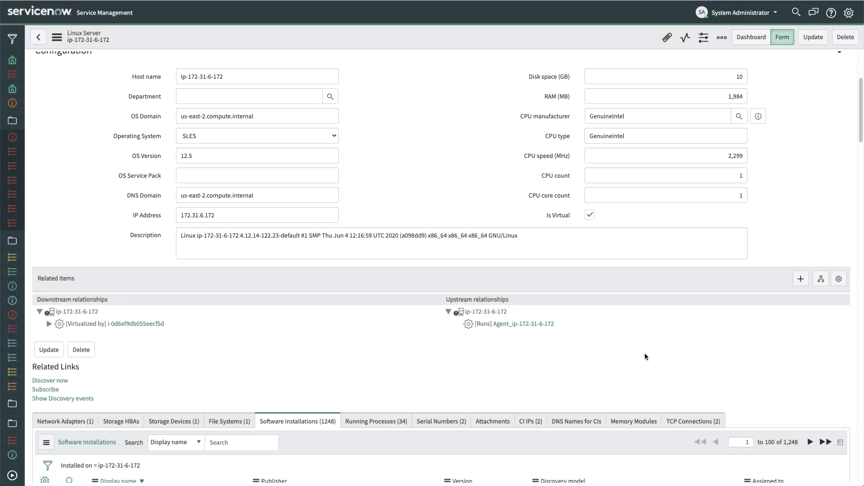
click(856, 146)
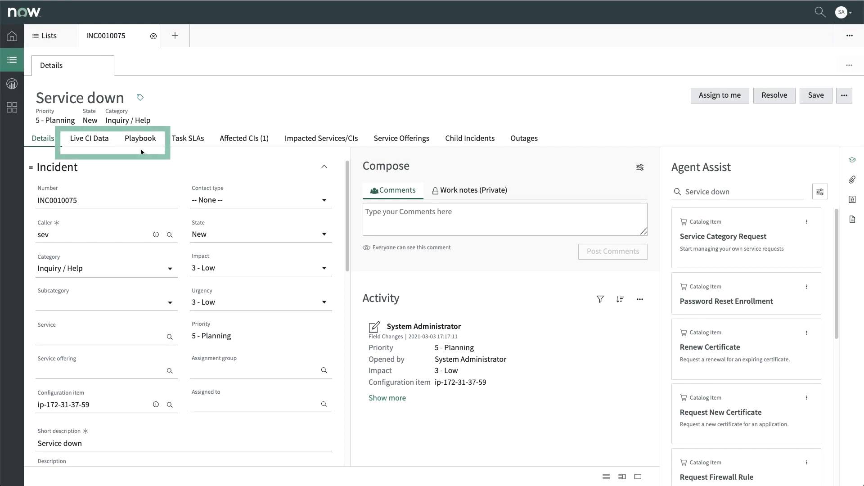
Step: Review the Service down incident's live CI data and run the "Get cpu usage on Linux" live data query
click(87, 141)
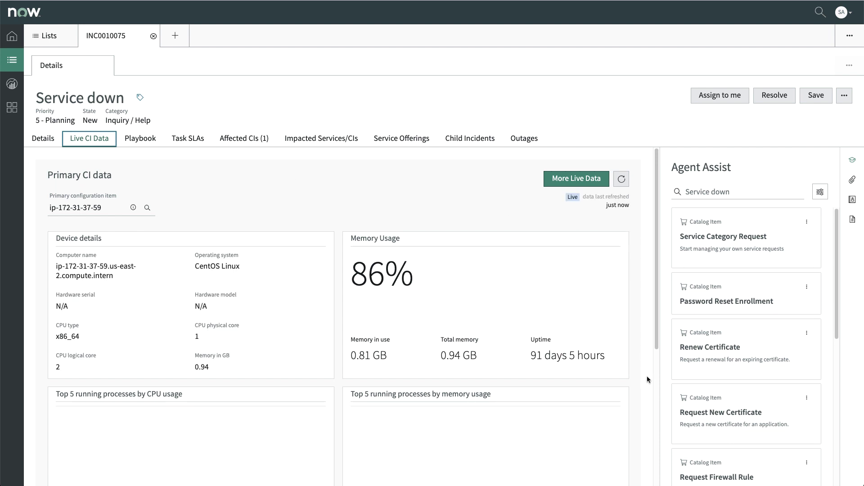
scroll(656, 385, down, 5)
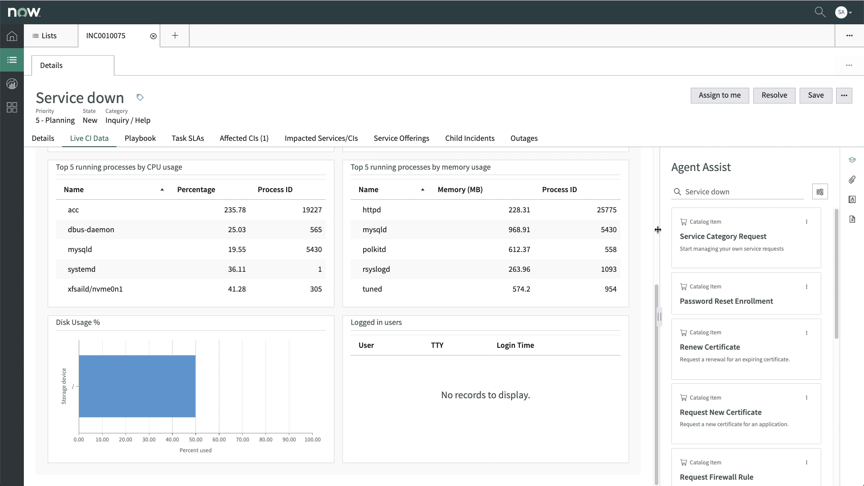
scroll(453, 210, up, 5)
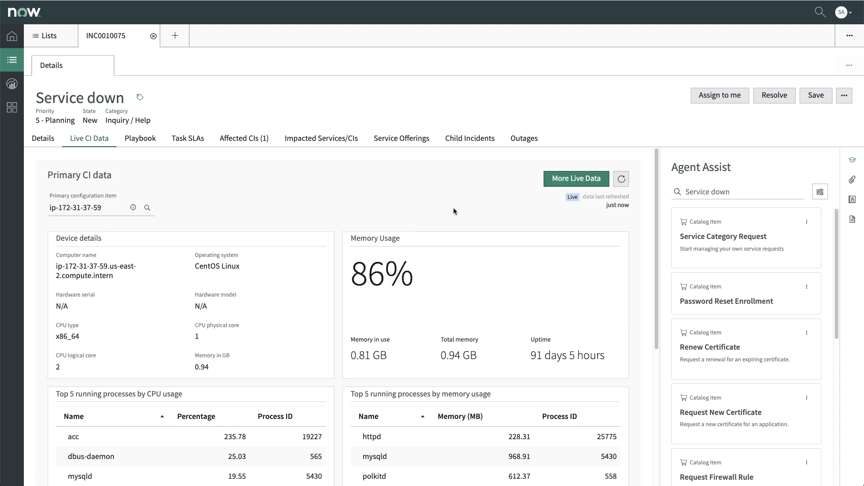
click(581, 186)
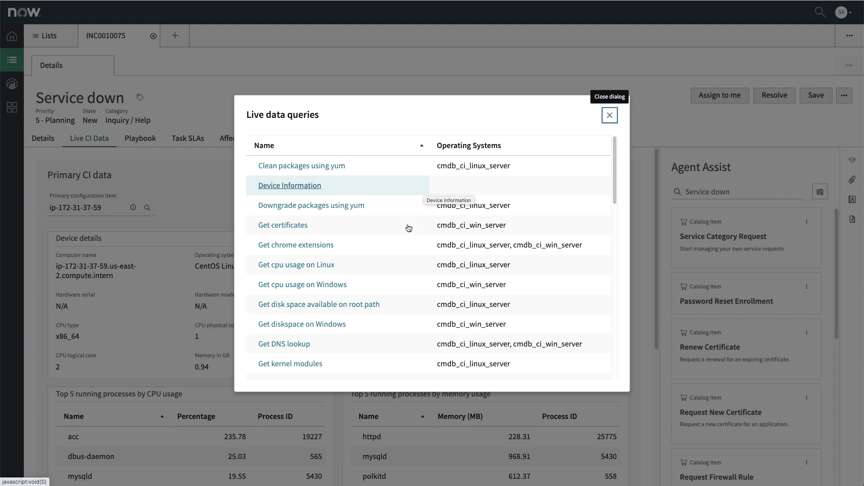
click(306, 265)
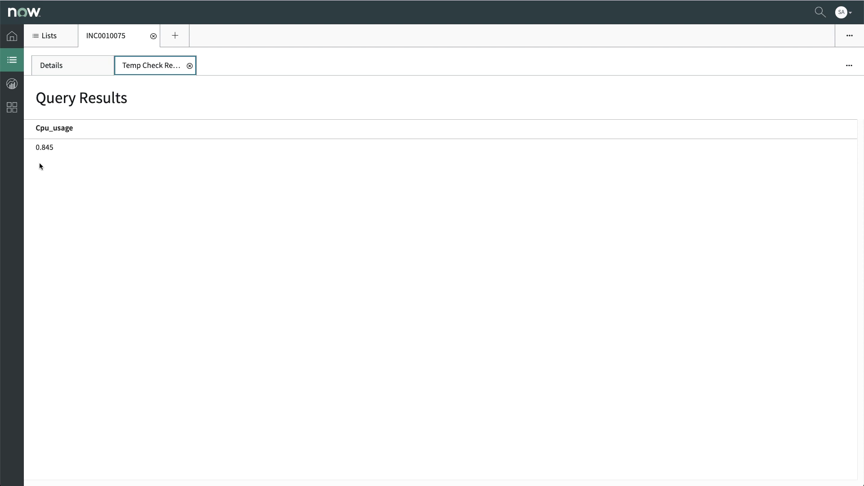
Step: Return to the incident details and view the Remediate and Validate stages of the Service Down playbook
click(58, 65)
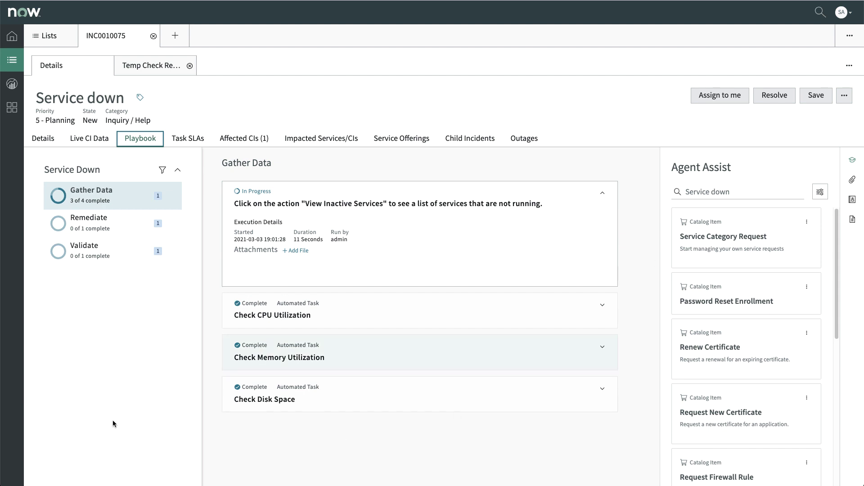
click(120, 222)
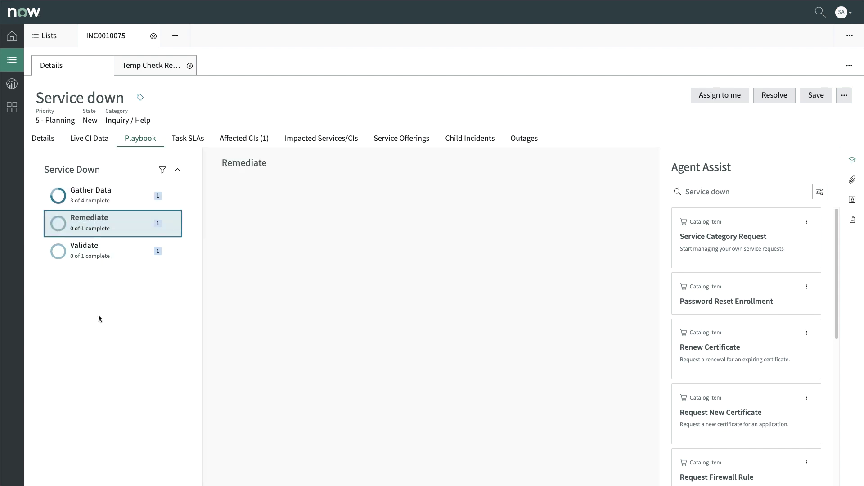
click(119, 250)
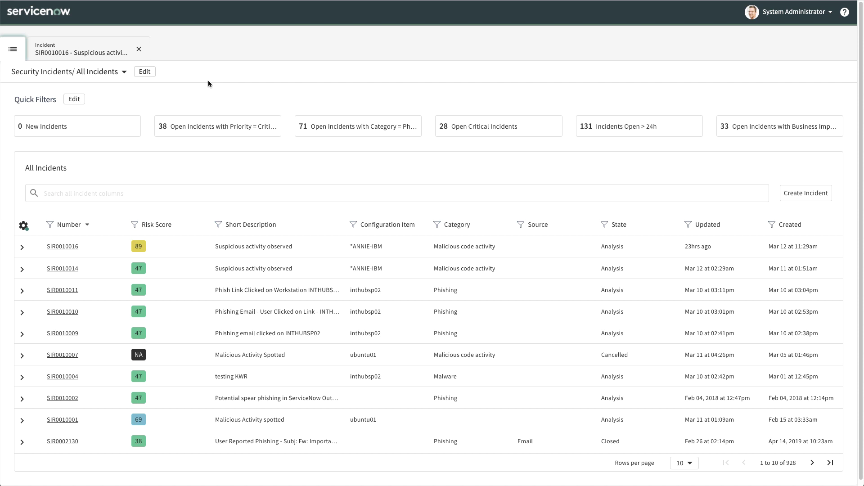
Step: Open security incident SIR0010016 and view the live data of its configuration item ubuntu01
click(73, 247)
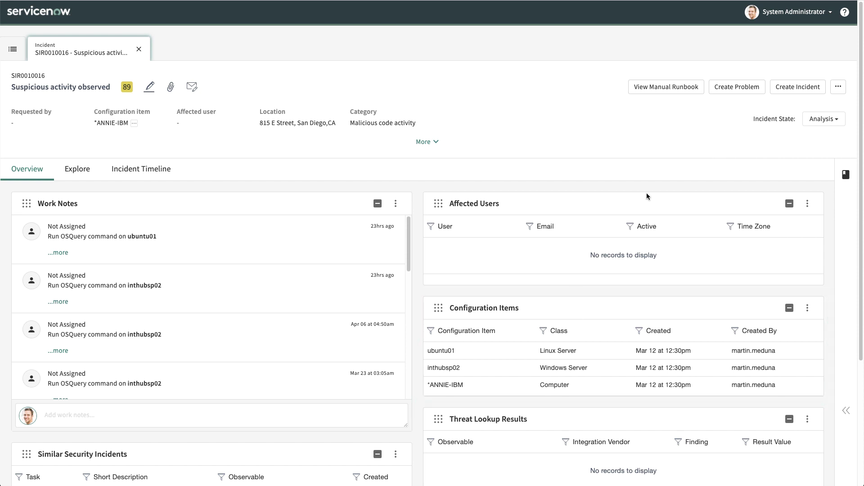
click(840, 87)
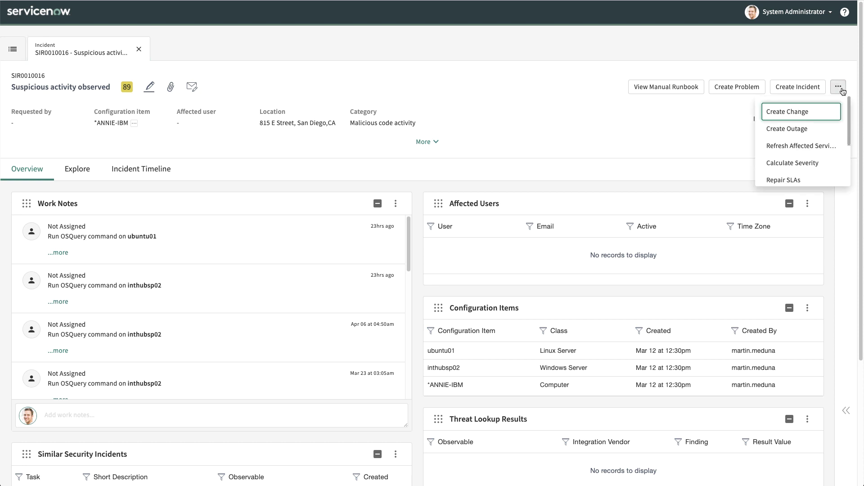
click(849, 162)
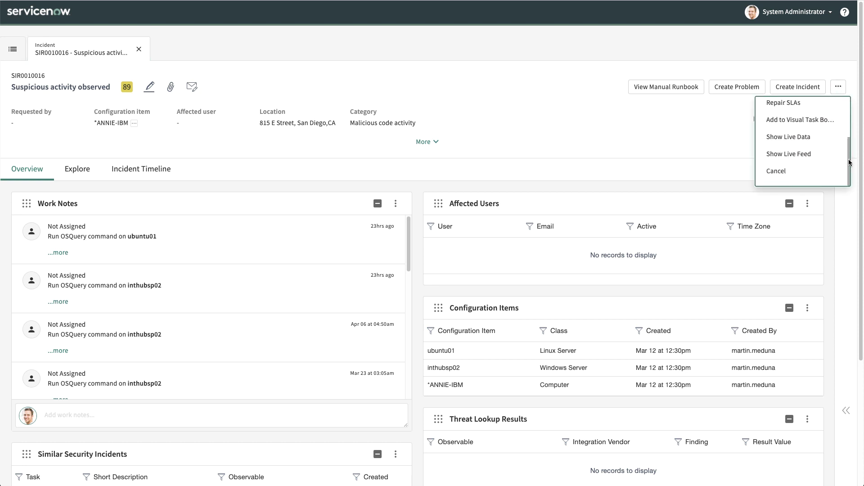
click(786, 136)
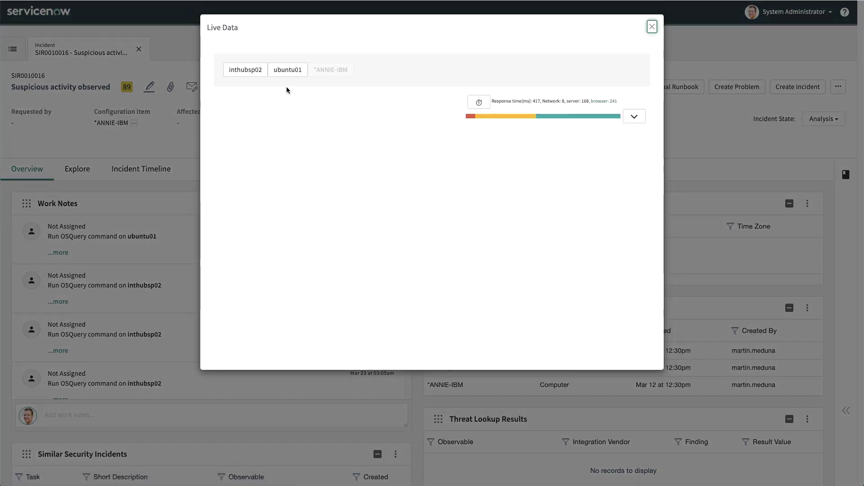
click(284, 71)
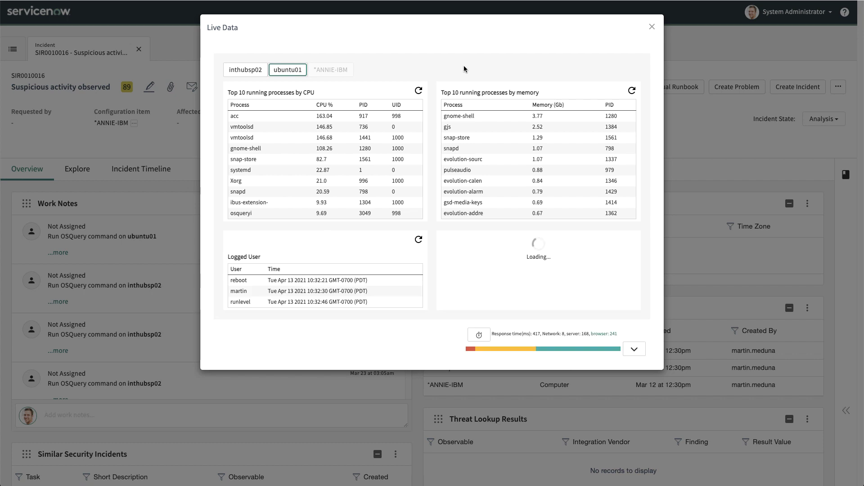
click(652, 28)
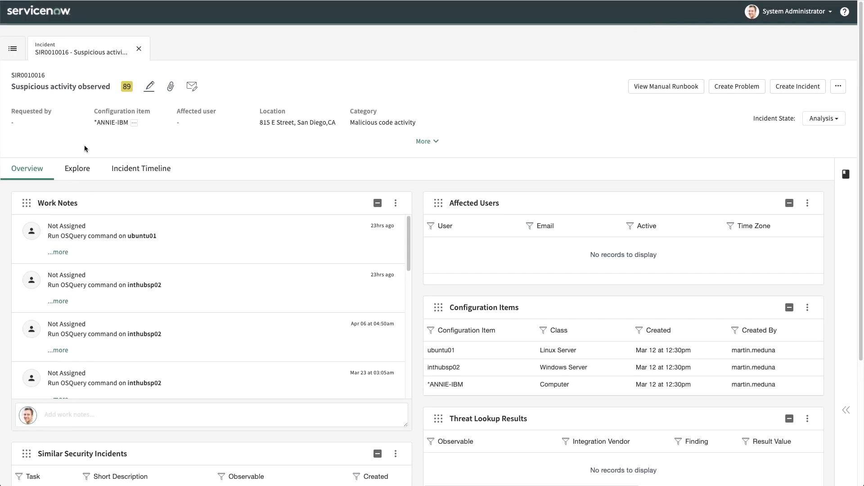
Step: Run the OSQuery library query "Get cpu usage on Linux" on the incident's configuration item ubuntu01
click(80, 167)
click(33, 346)
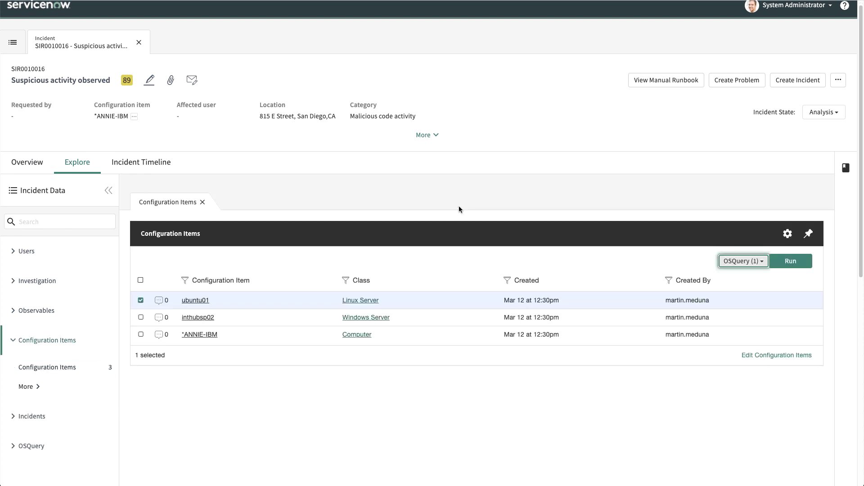
click(791, 261)
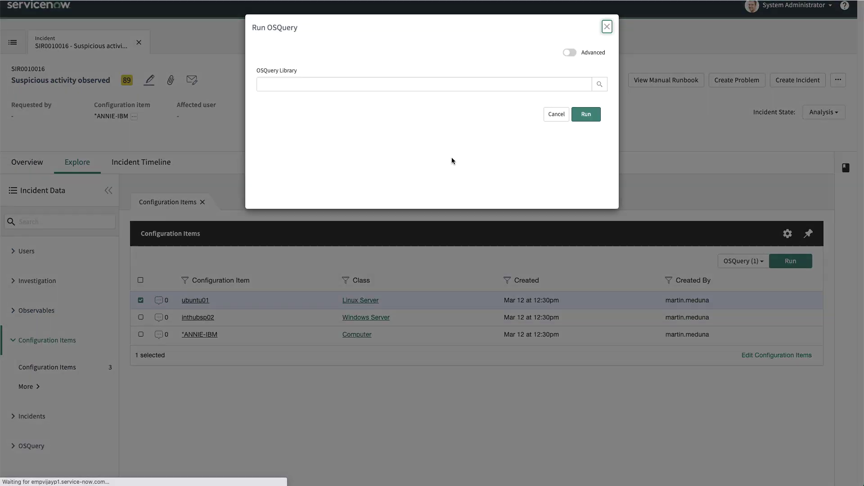
click(312, 81)
text(get)
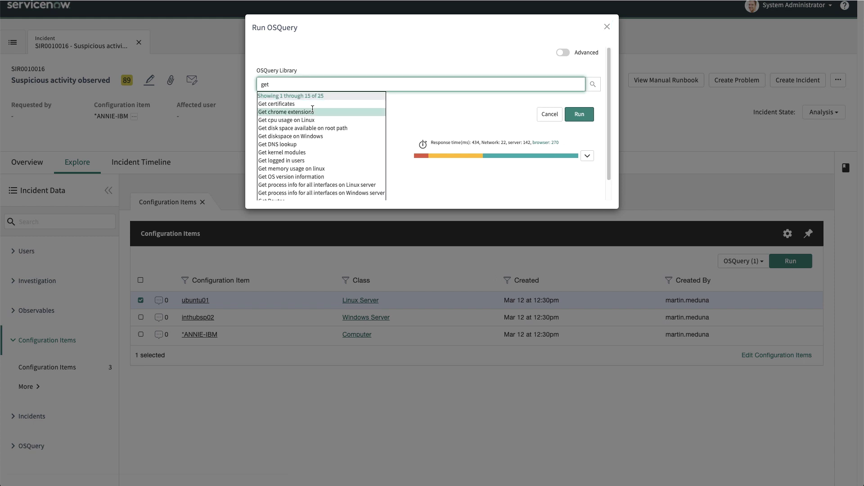
click(313, 120)
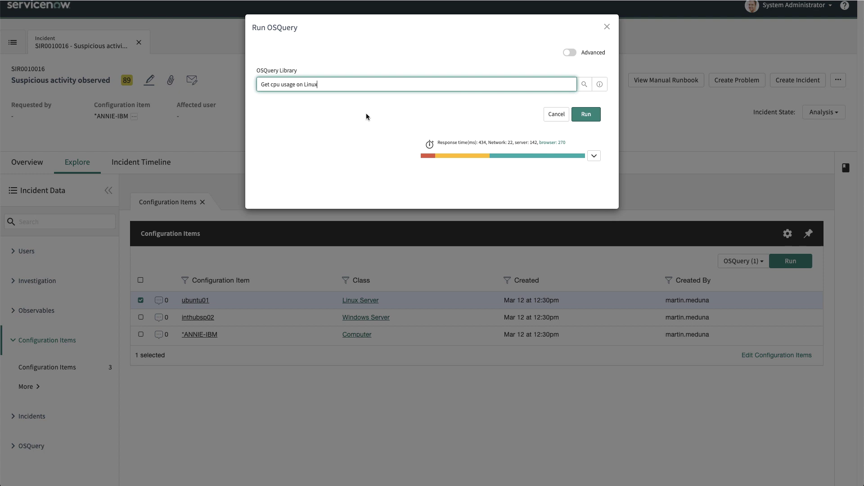
click(589, 116)
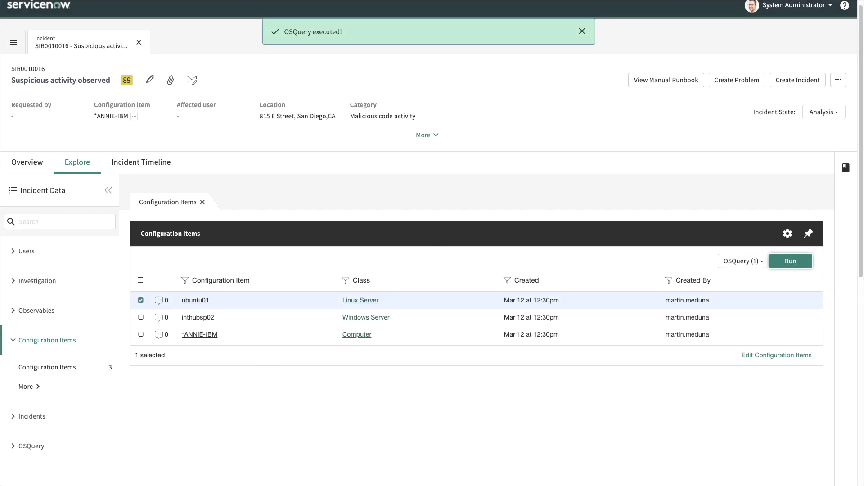
Step: Run the raw advanced OSQuery "select * from logical_drives" on the configuration item ubuntu01
click(739, 261)
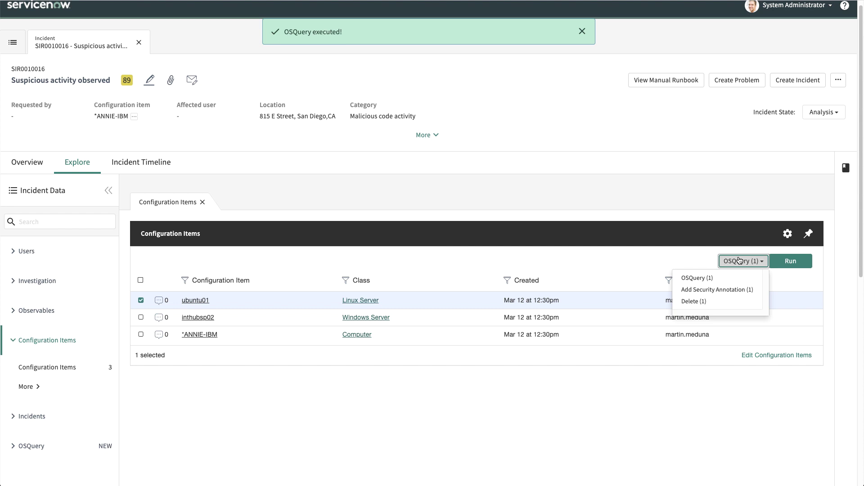
click(739, 260)
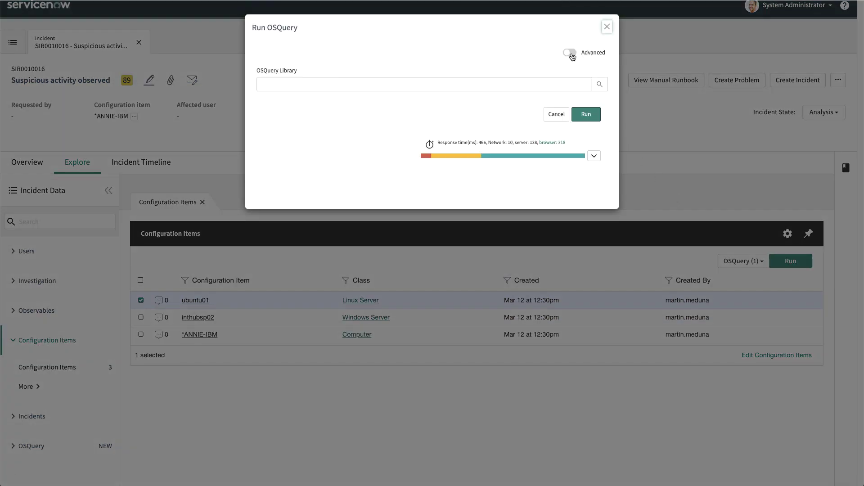
click(570, 53)
click(319, 86)
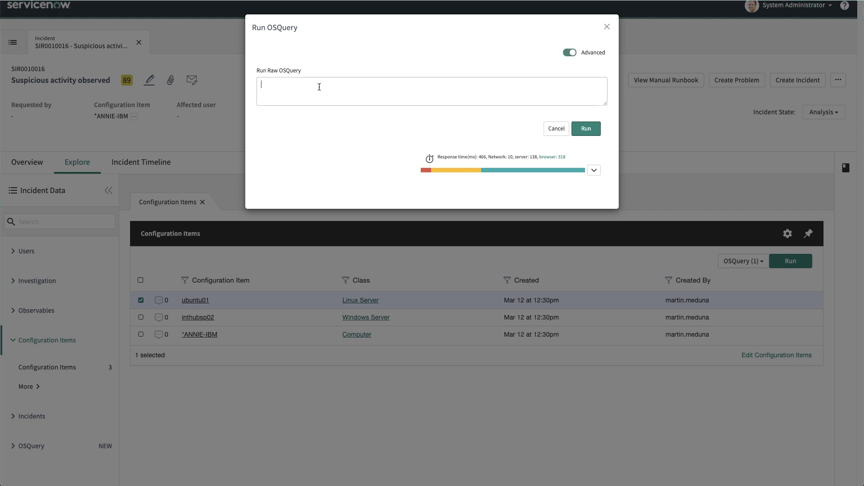
text(select * from l)
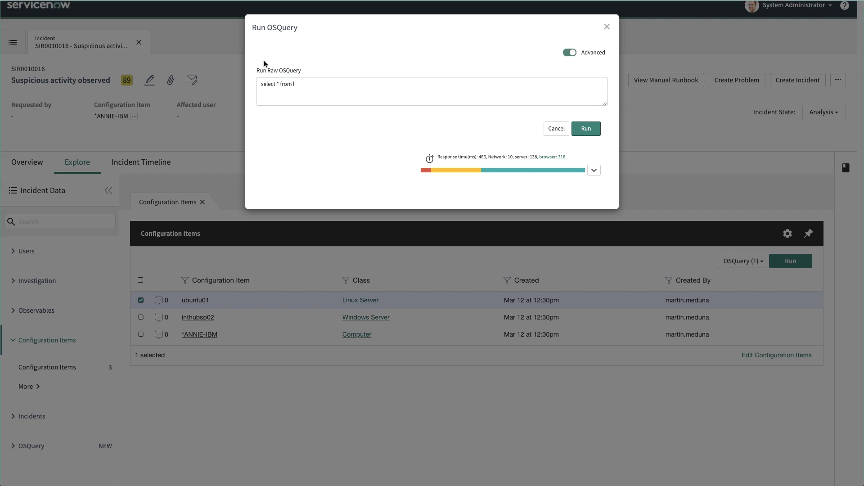
text(ogical_drives)
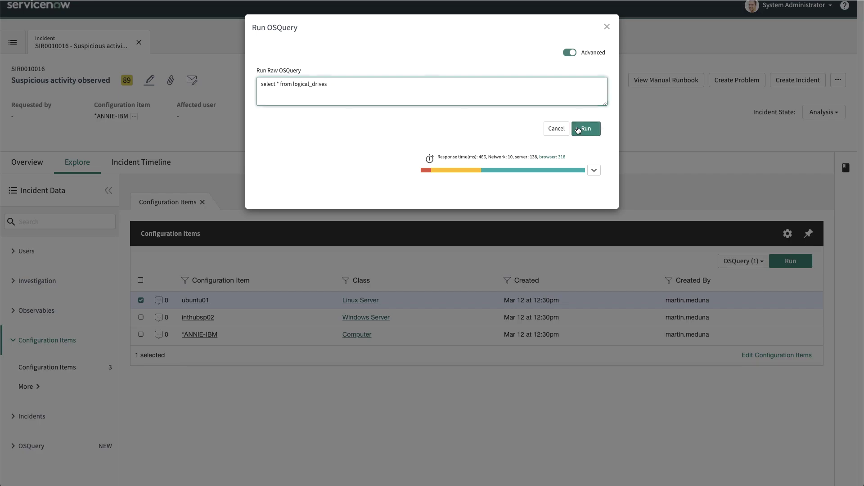
click(578, 130)
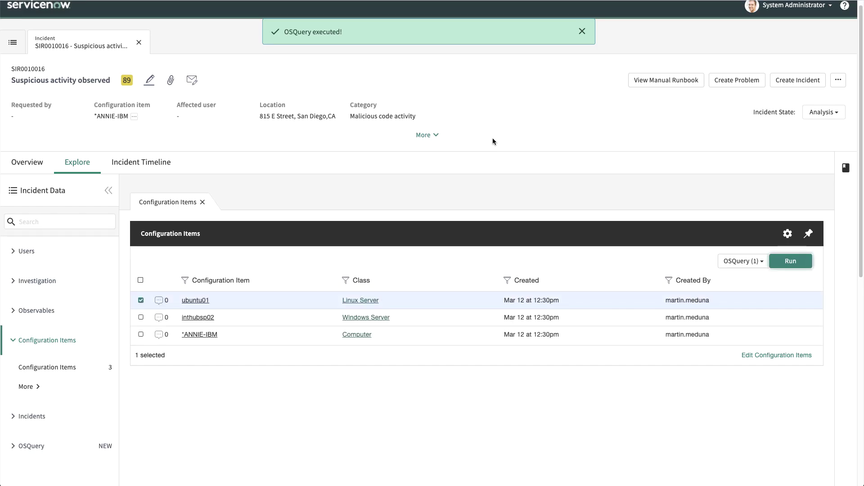
Step: Open the security incident's timeline
click(158, 163)
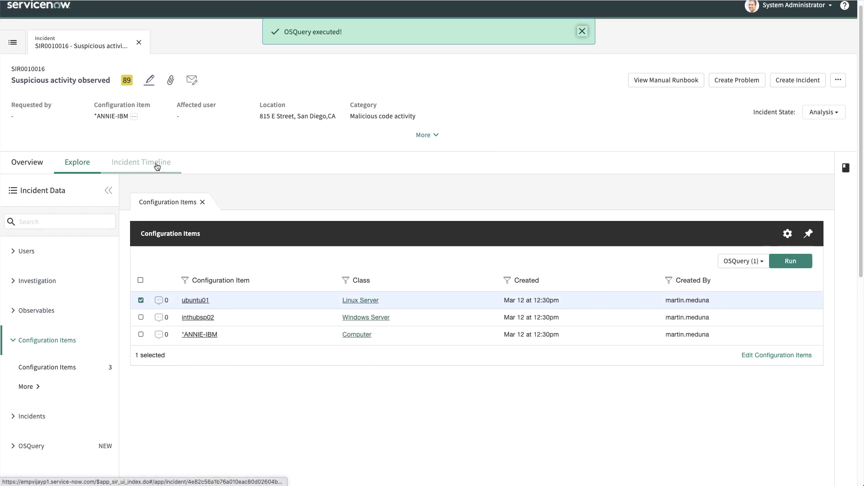